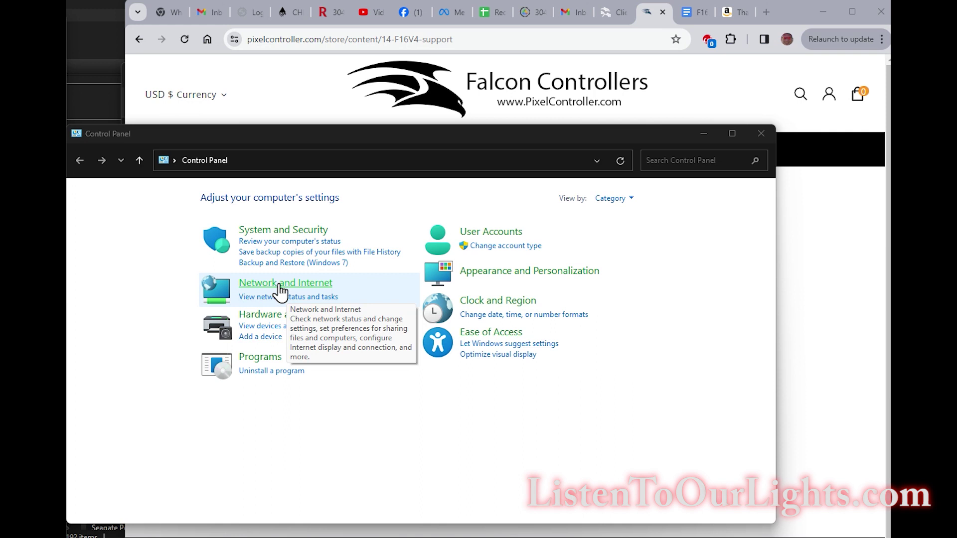
Open the Internet Protocol Version 4 (TCP/IPv4) properties of the Ethernet adapter
click(281, 288)
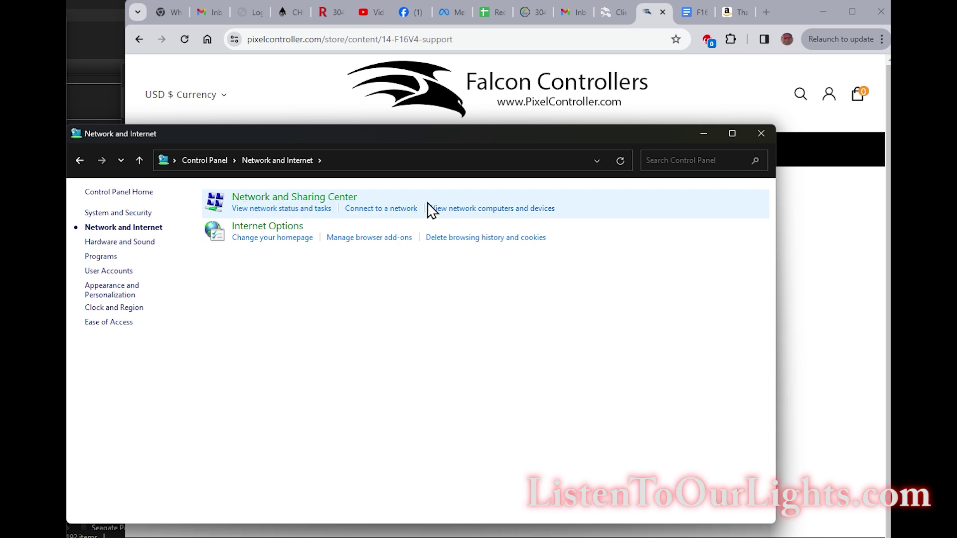
click(277, 208)
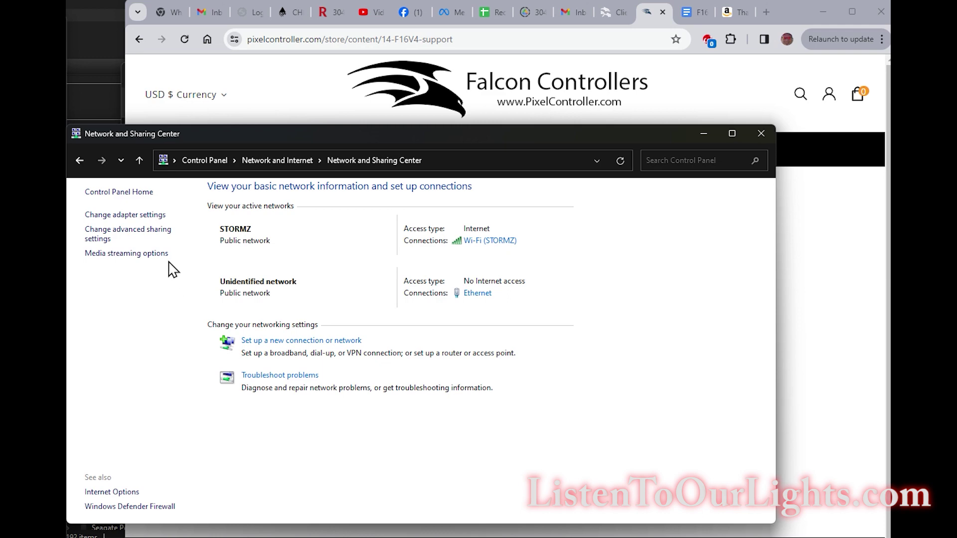
click(146, 215)
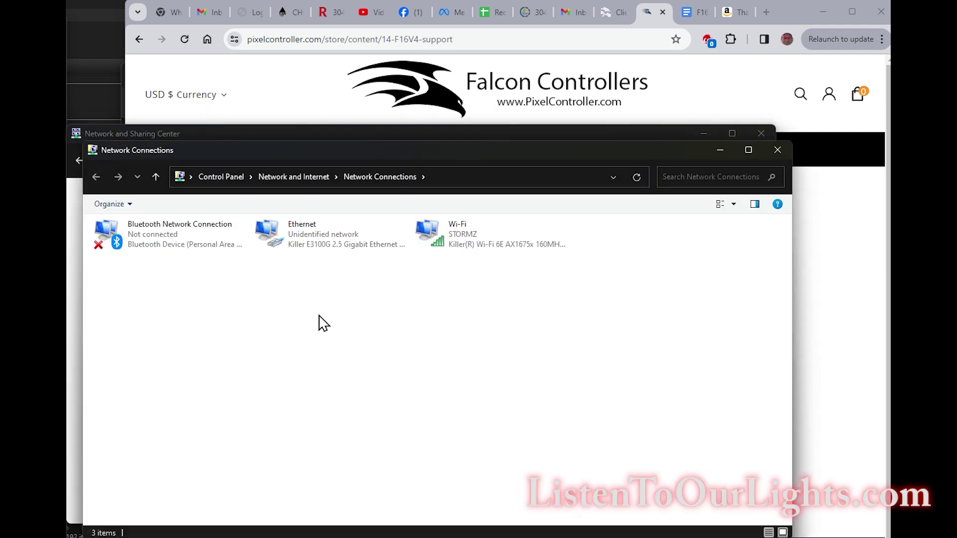
click(308, 235)
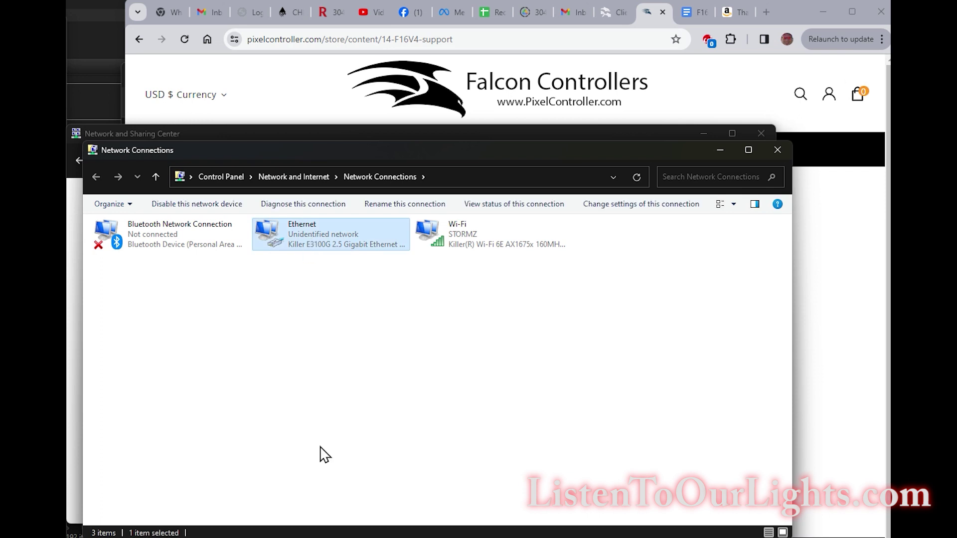
right_click(329, 239)
click(363, 359)
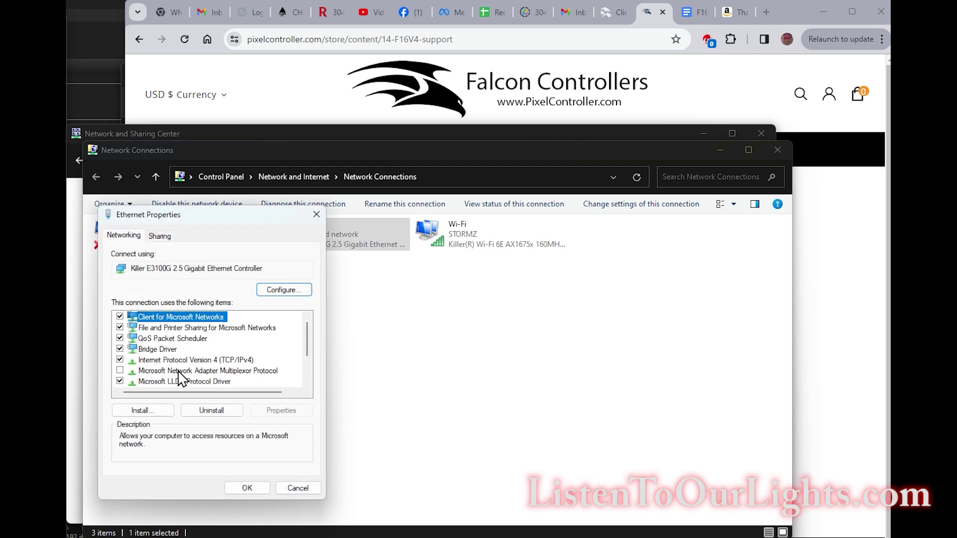
click(198, 360)
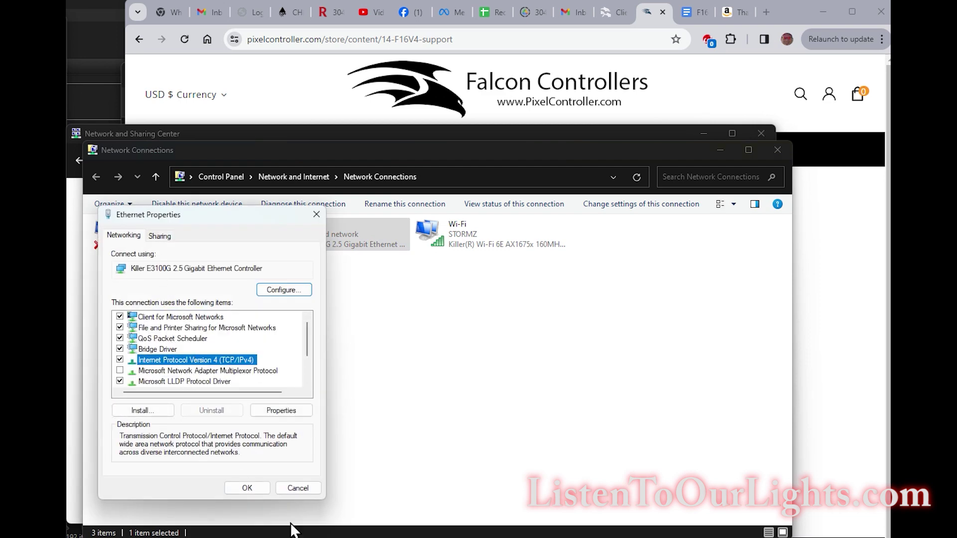
click(282, 411)
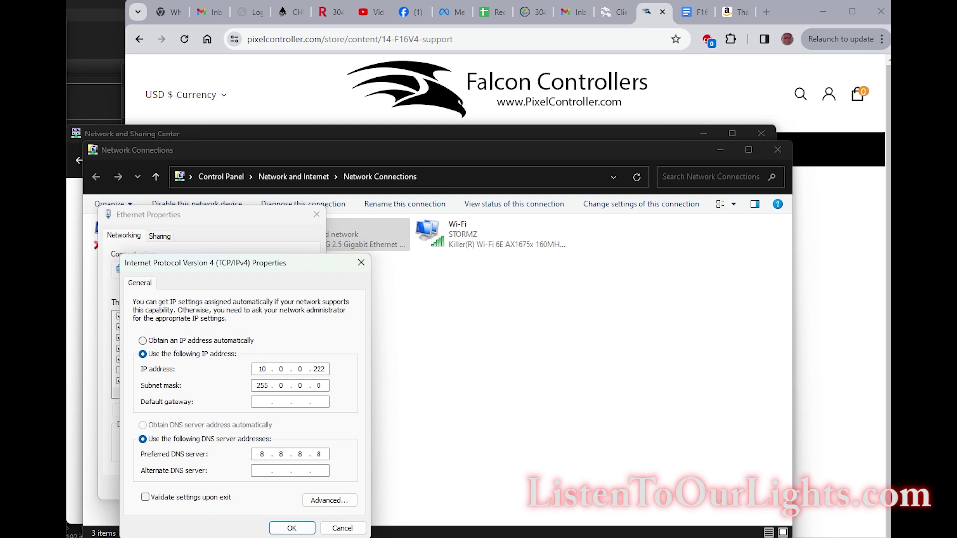
Give the Ethernet adapter a static IP address in the 192.168.1 range, re-enter its subnet mask, and apply the adapter settings
double_click(259, 369)
key(BackSpace)
text(192 . 168 . 1)
click(278, 385)
text(255 . 255 . 2)
key(BackSpace)
text(0)
click(288, 529)
click(255, 490)
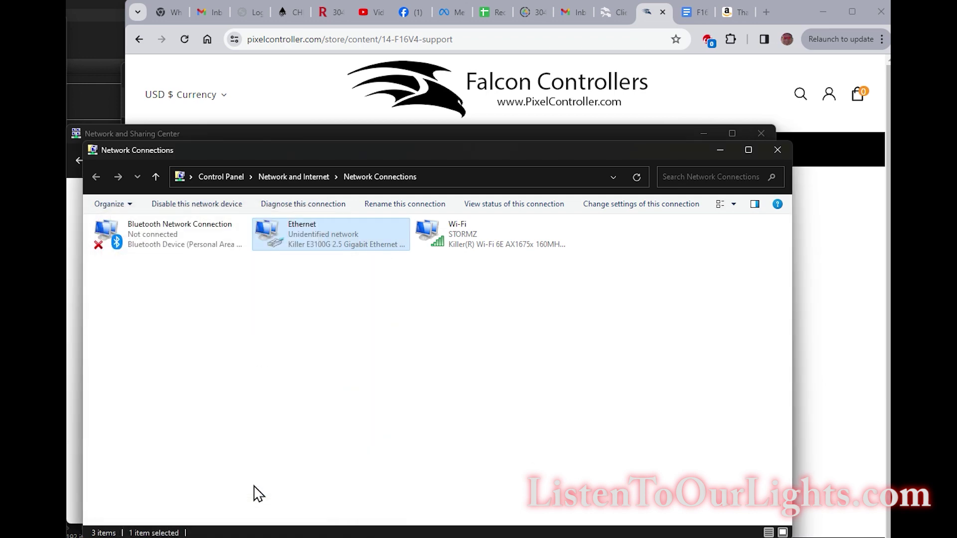
Switch to Command Prompt, ping the controller at 192.168.1.50, and close the prompt window
click(719, 150)
key(alt+Tab)
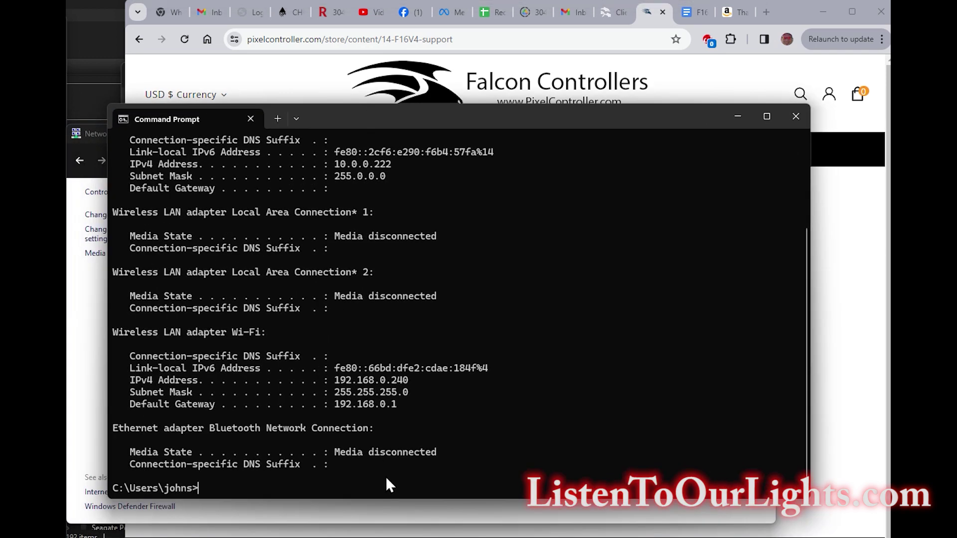
text(ping 192.168.1.50)
key(Return)
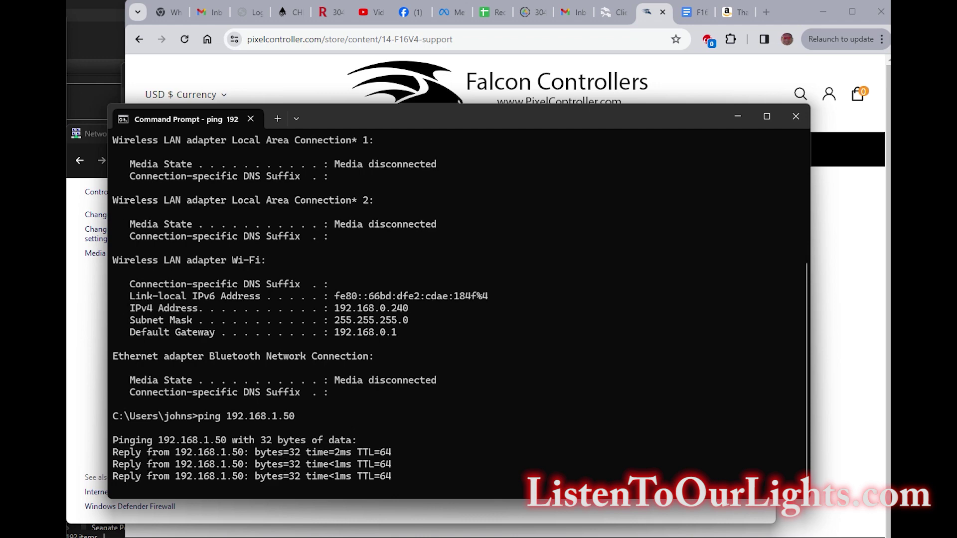
key(Return)
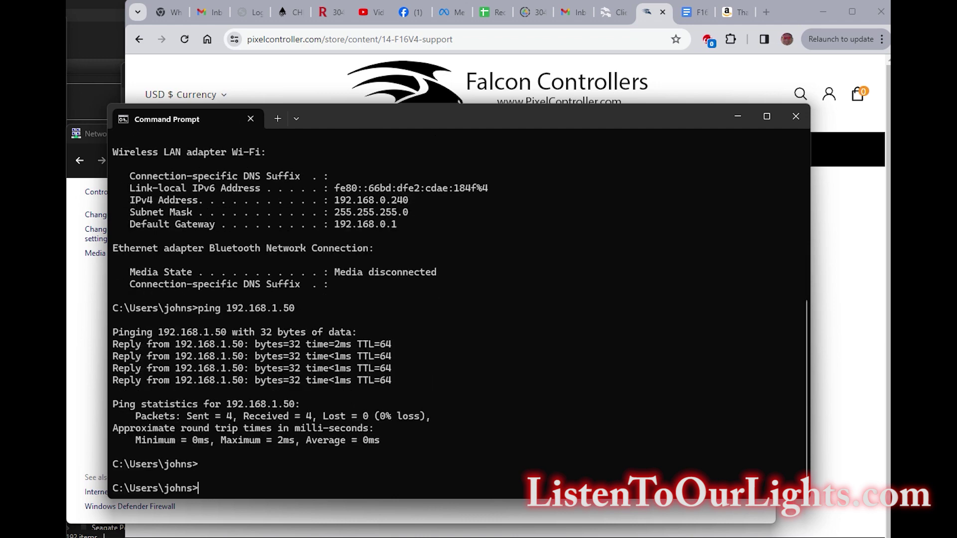
click(787, 119)
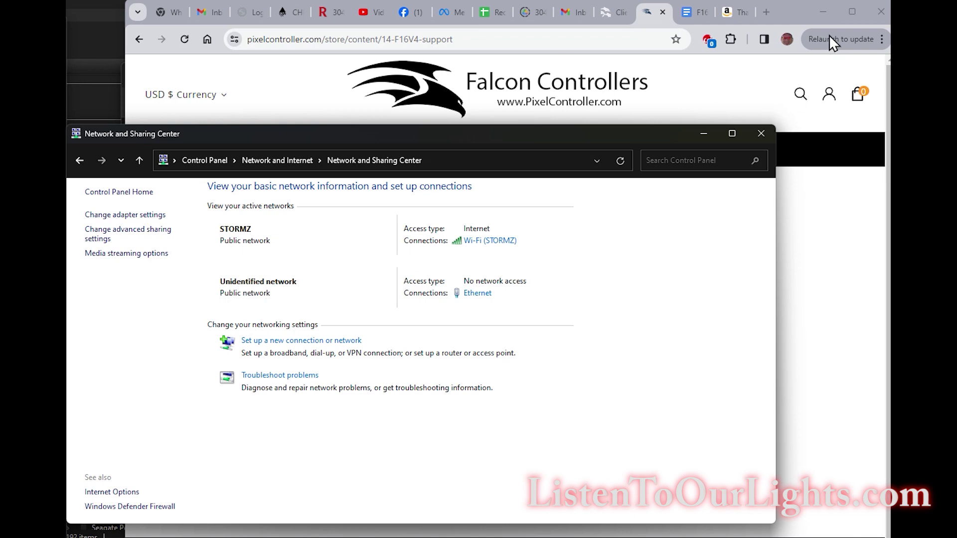
Switch to the browser and load the controller's web interface at 192.168.1.50
click(603, 38)
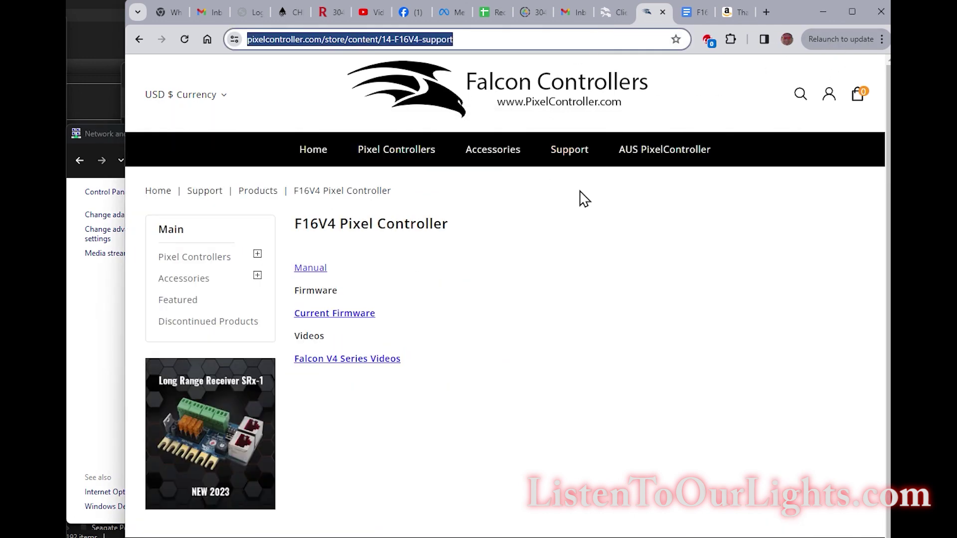
text(192.16)
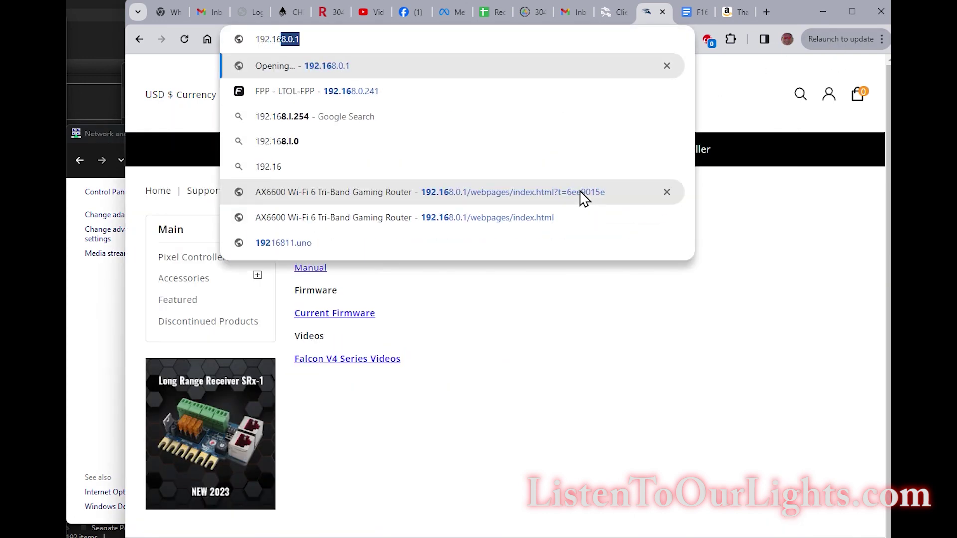
text(8.1.50)
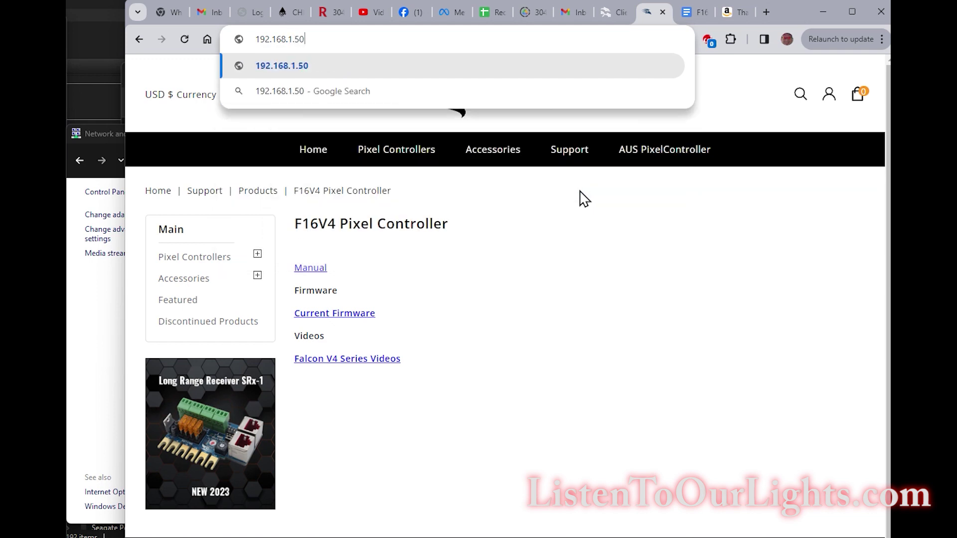
key(Return)
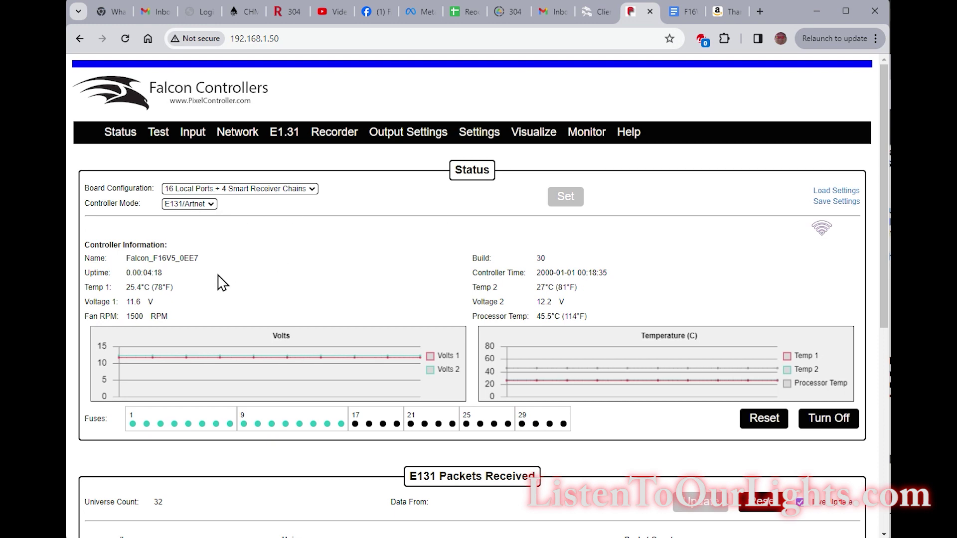
Set the Controller Mode to DDP, apply it, and dismiss the reboot notice
click(209, 204)
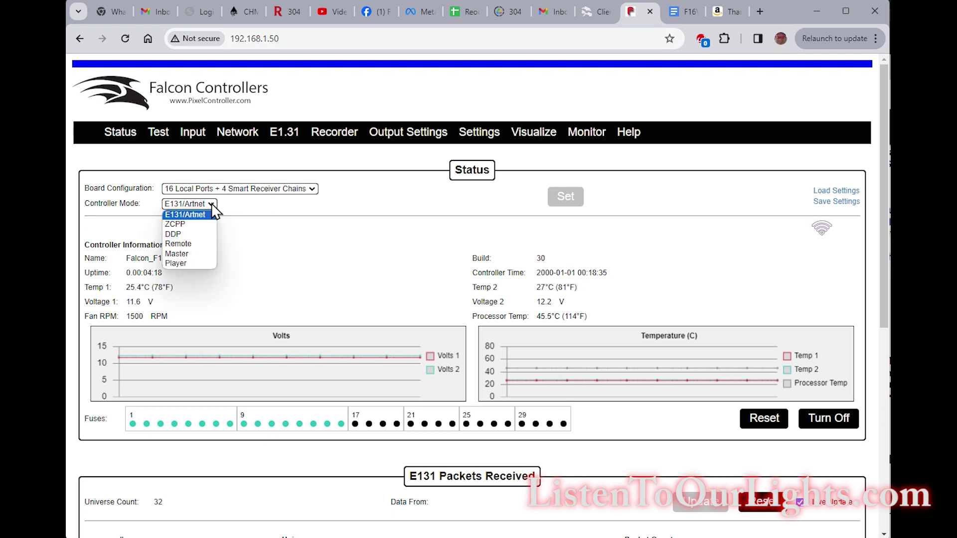
click(196, 236)
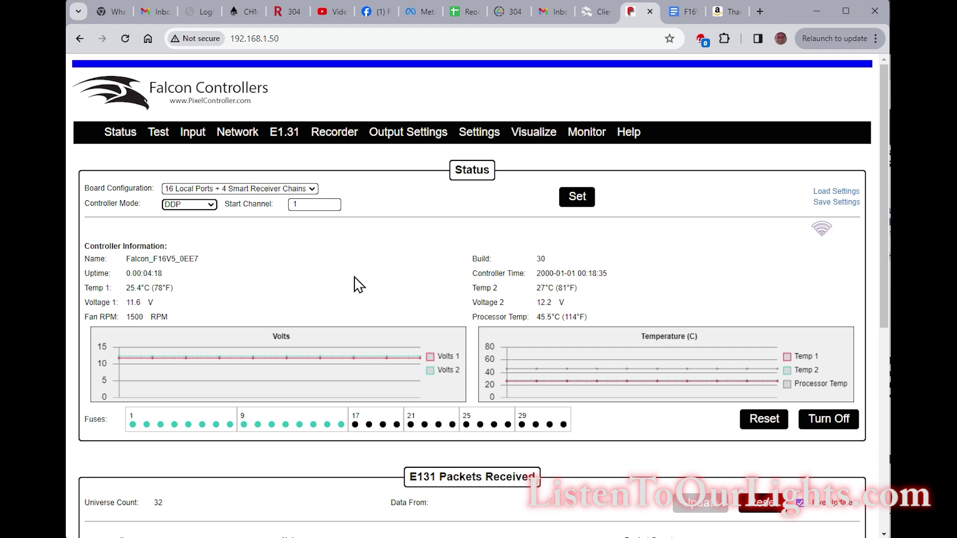
click(579, 201)
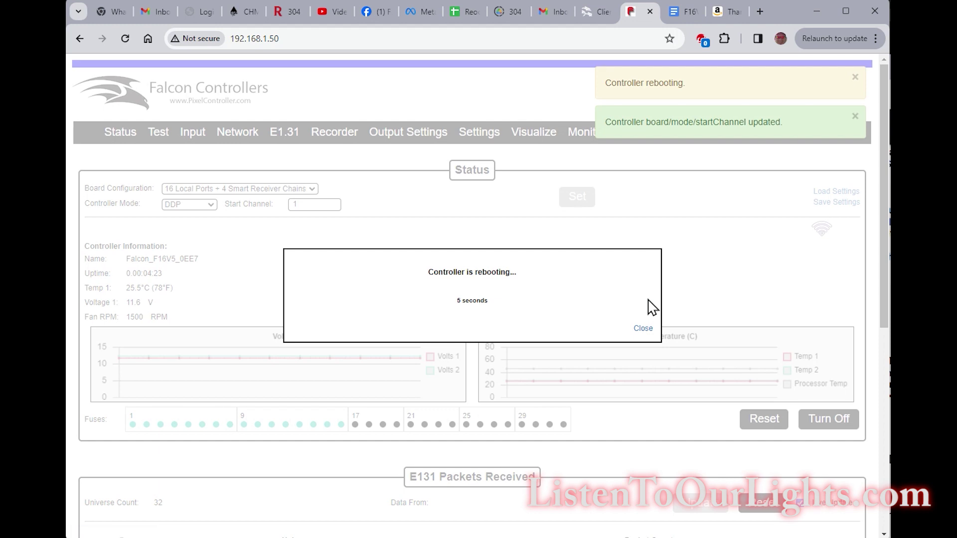
click(646, 329)
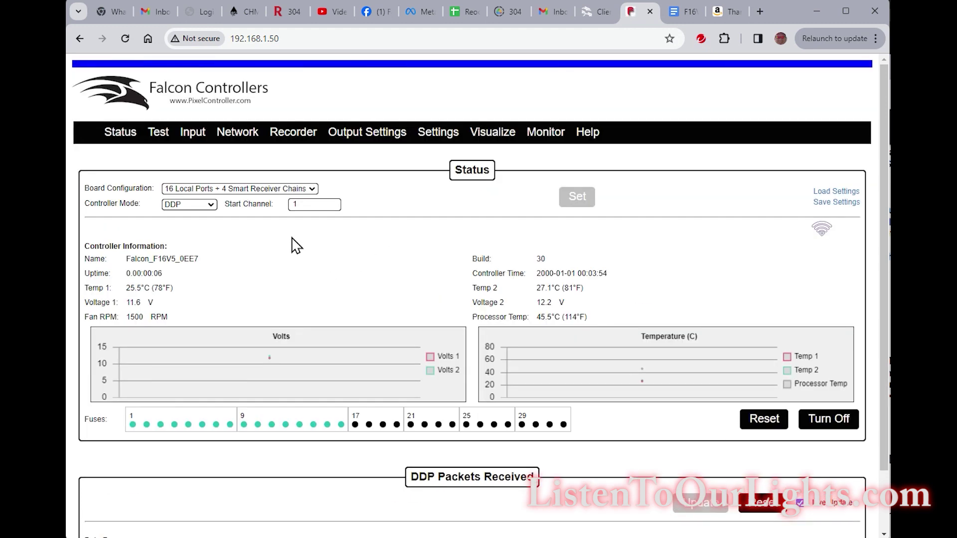
In the controller's network configuration, enter STORMZ as the WiFi SSID and fill in the WiFi passphrase
click(237, 132)
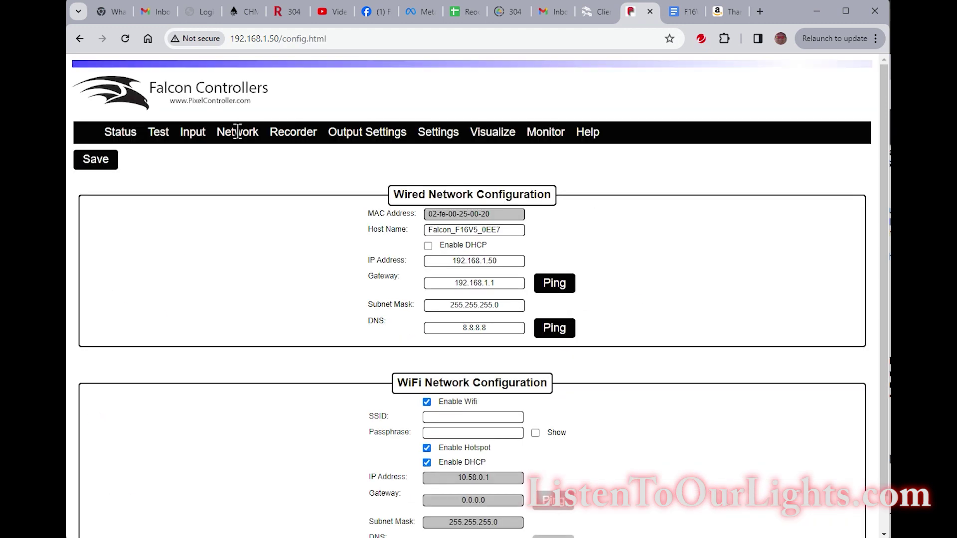
click(504, 231)
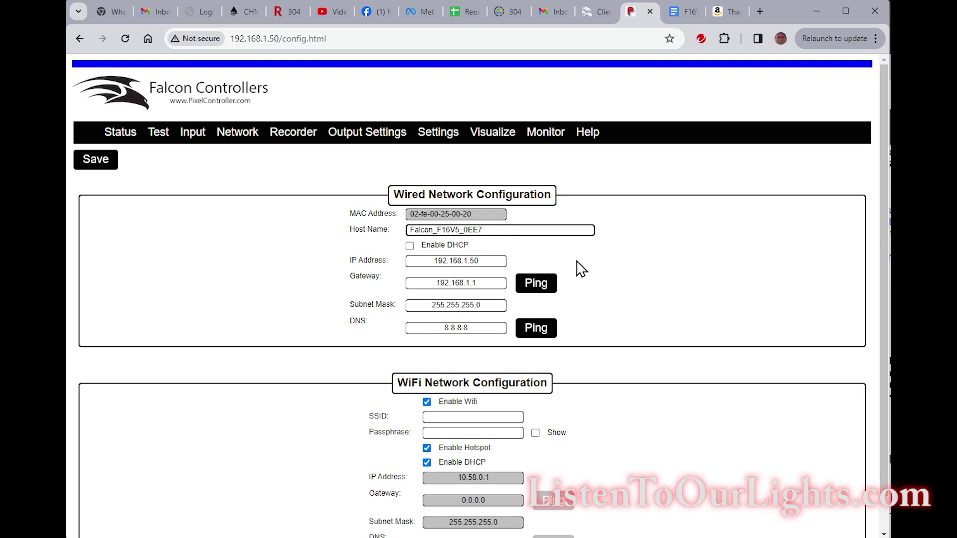
click(487, 260)
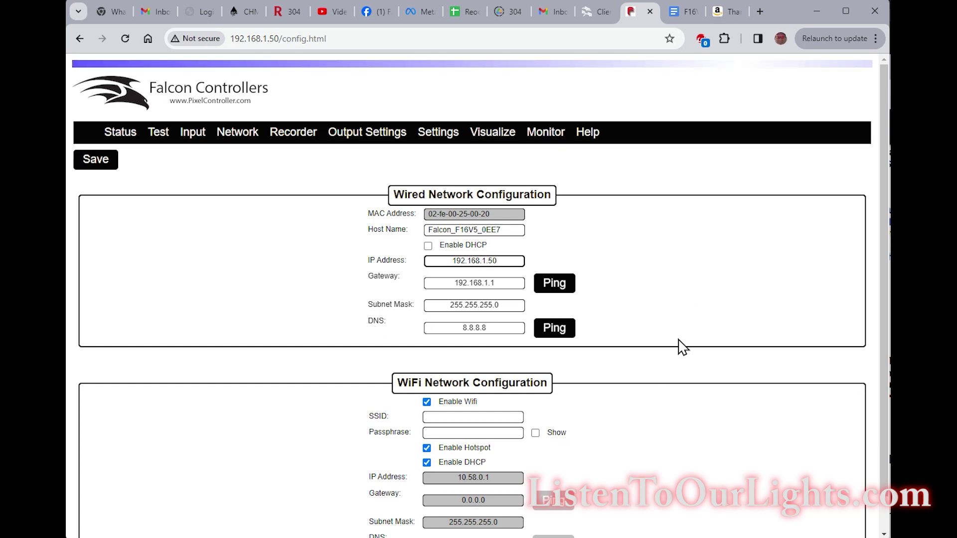
scroll(669, 283, down, 1)
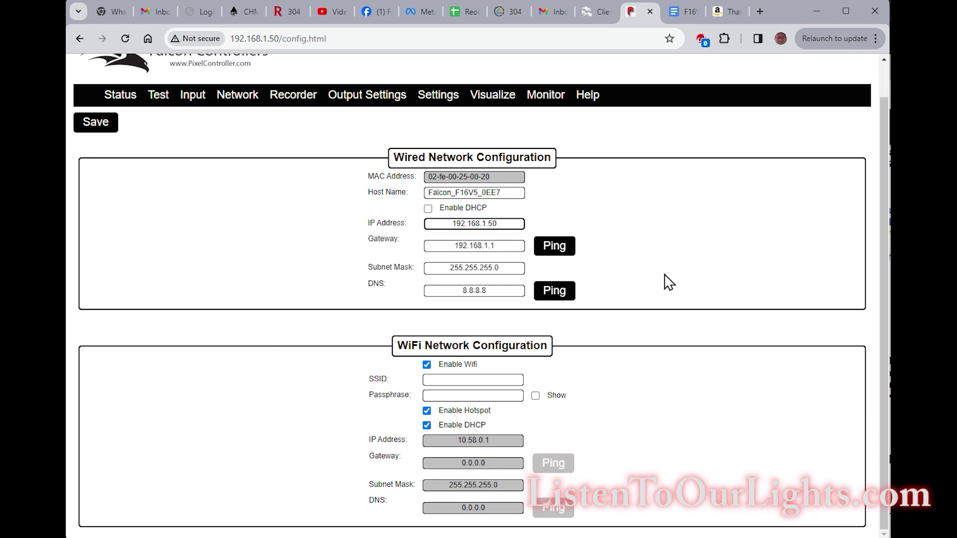
click(448, 380)
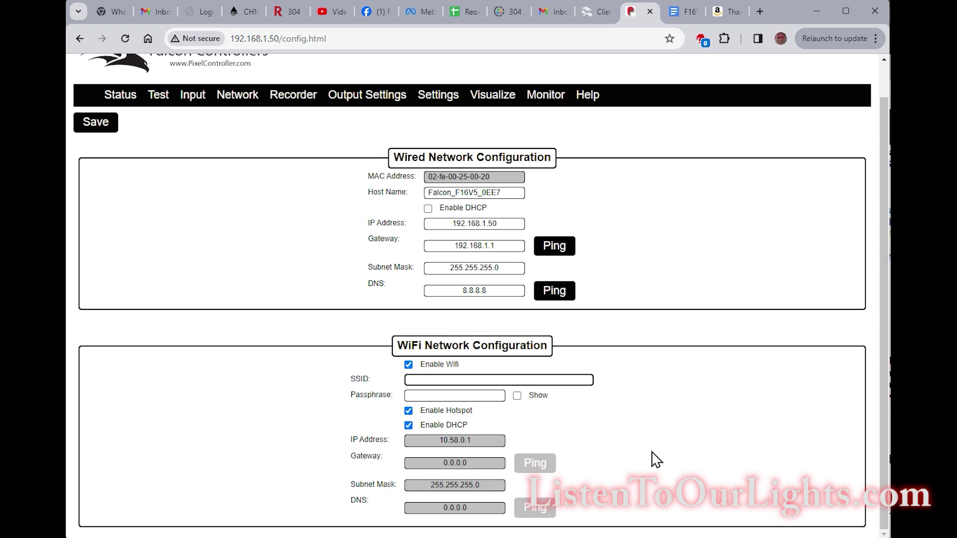
text(STORMZ)
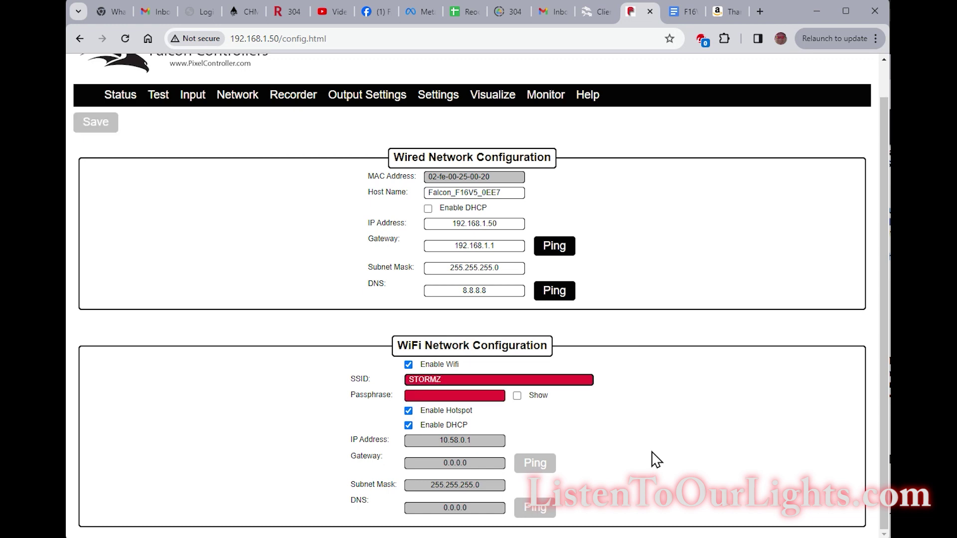
key(Tab)
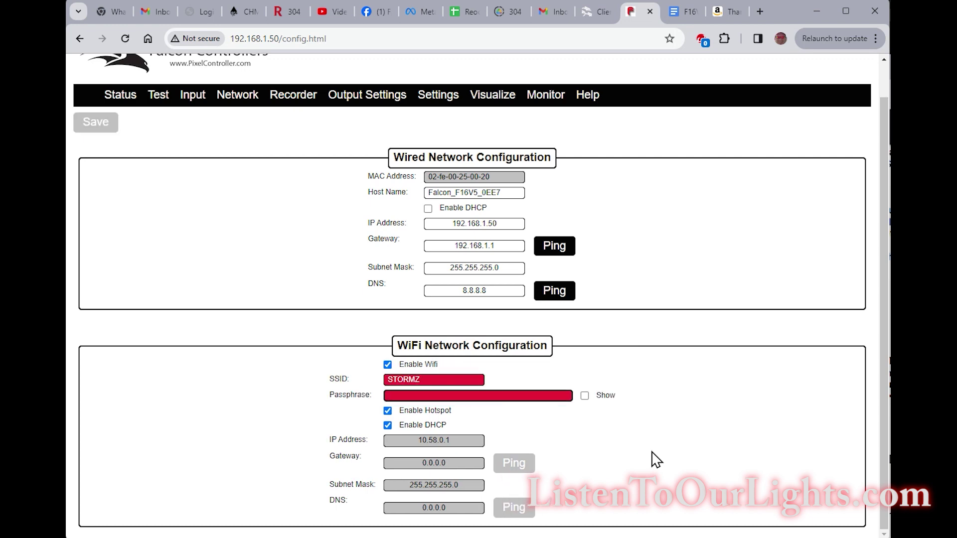
text(p)
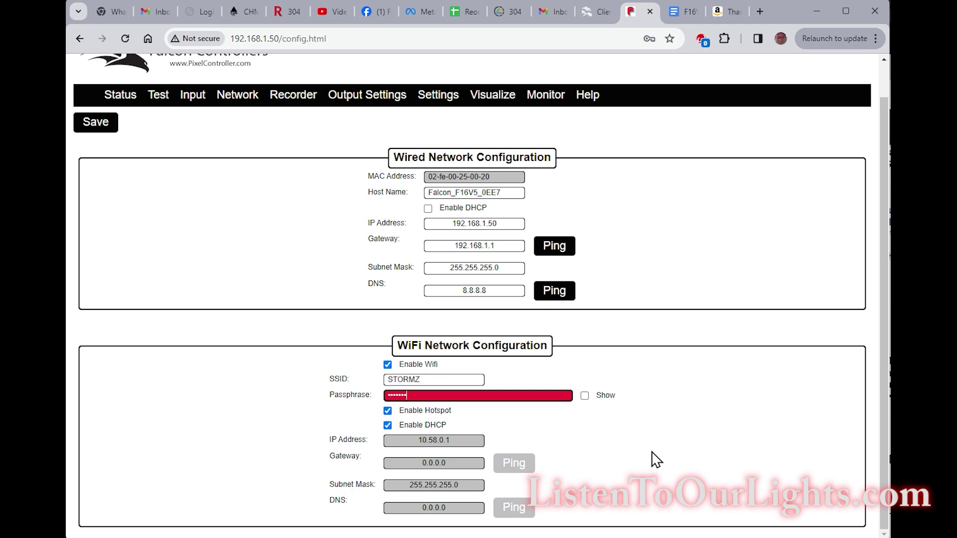
text(••)
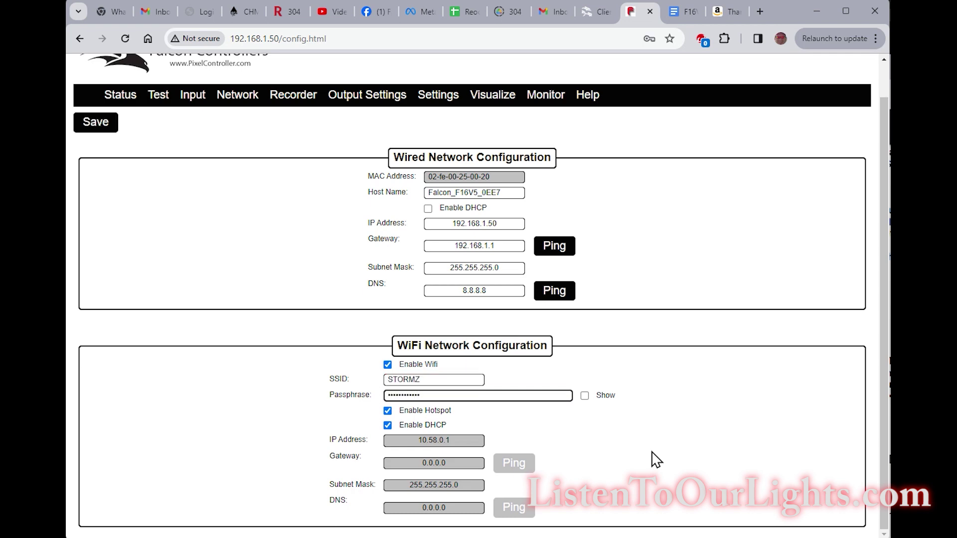
Disable DHCP for the WiFi connection and set its IP address to 192.168.0.223
click(388, 425)
click(427, 425)
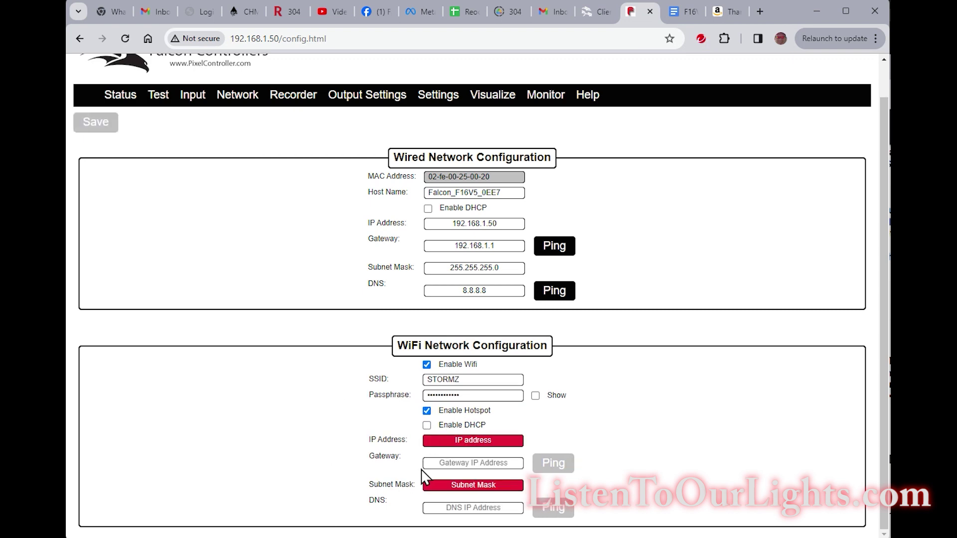
click(471, 439)
text(192.16)
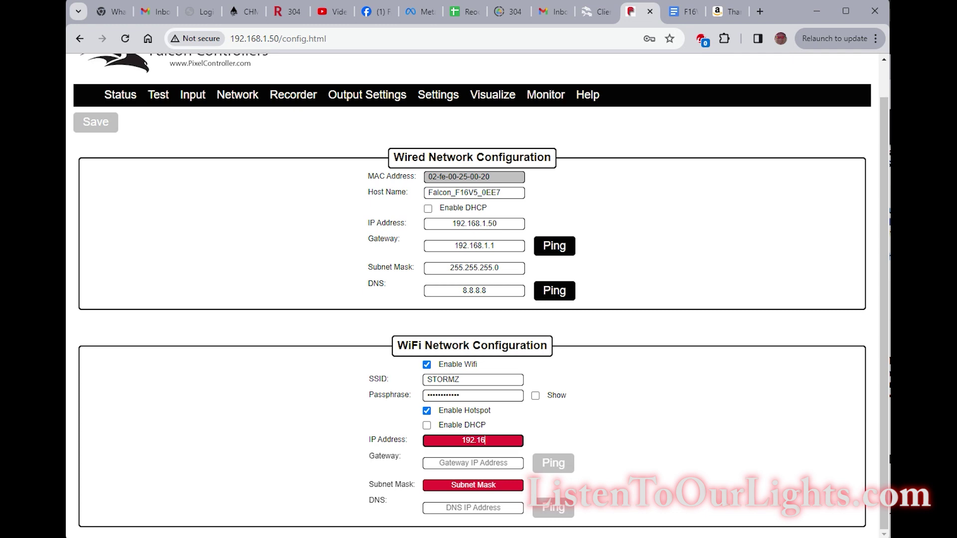
text(8.0.223)
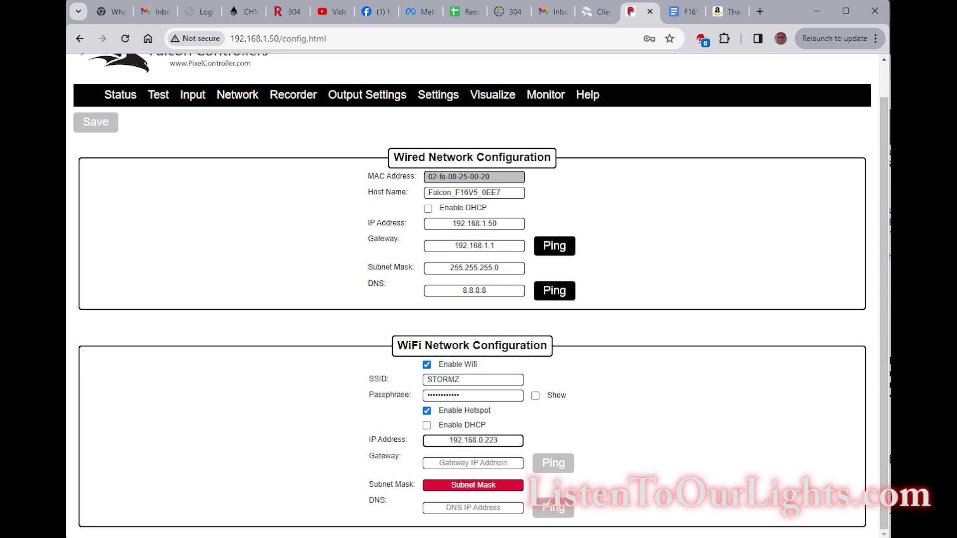
Set the WiFi gateway to 192.168.0.1 and the WiFi subnet mask to 255.255.255.0
click(471, 466)
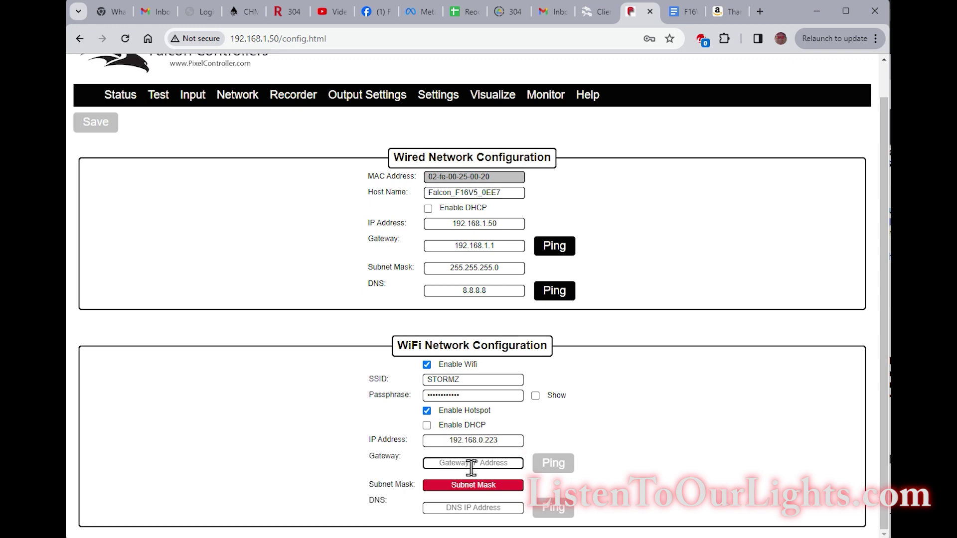
text(192.168.0.1)
click(492, 482)
text(255)
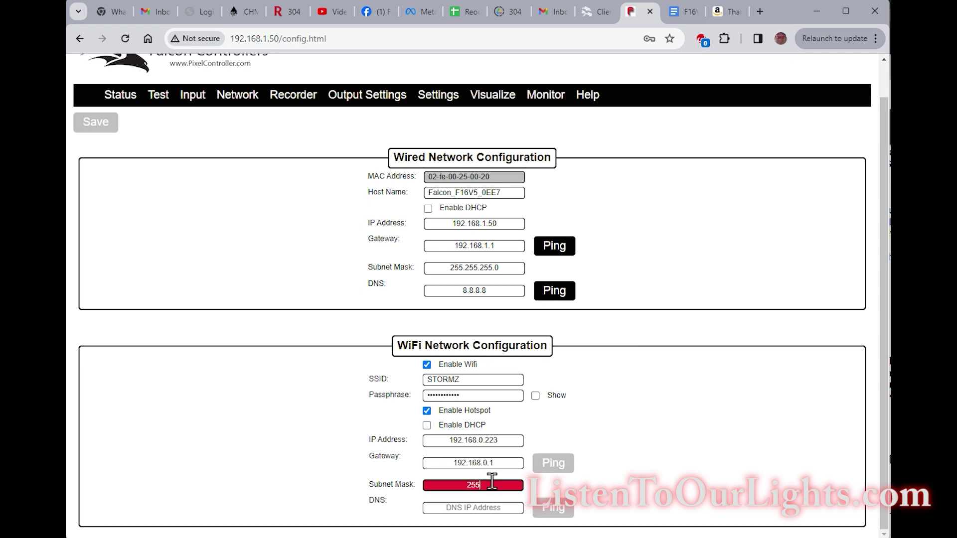
text(.255.255.0)
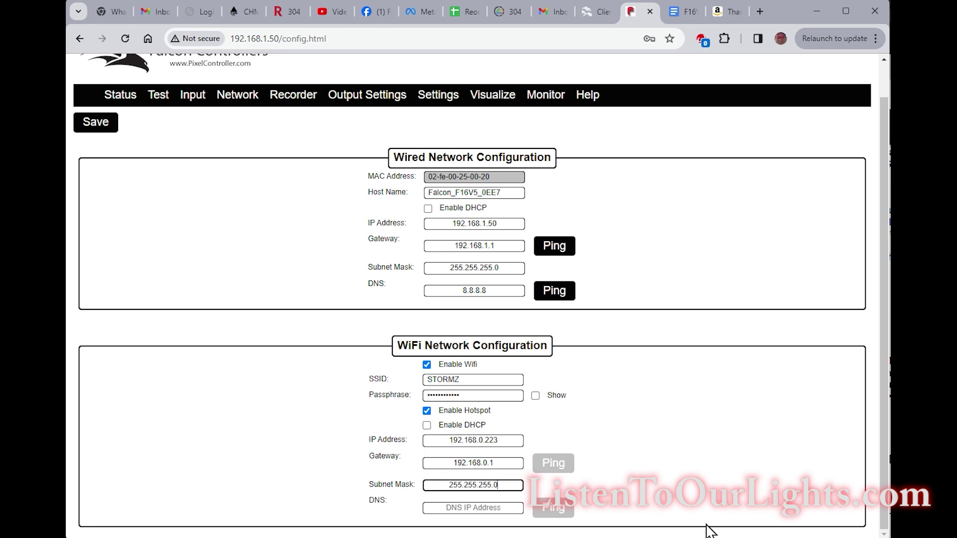
Save the controller's network settings, disable the WiFi hotspot, and save the settings again
click(568, 463)
click(96, 122)
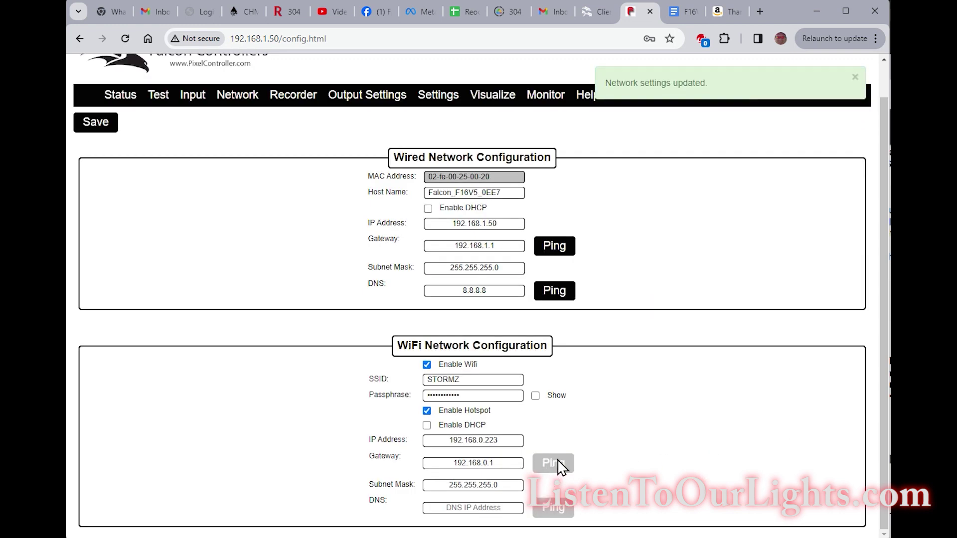
click(427, 411)
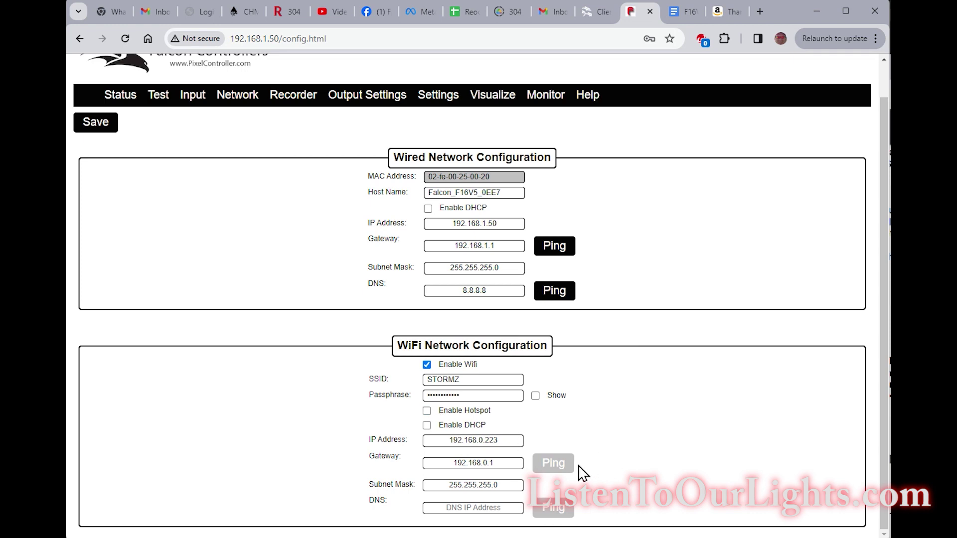
click(89, 123)
Set the controller's wired IP address to 10.0.0.9 and its wired gateway to 10.0.0.1
drag(506, 223, 427, 225)
text(10.)
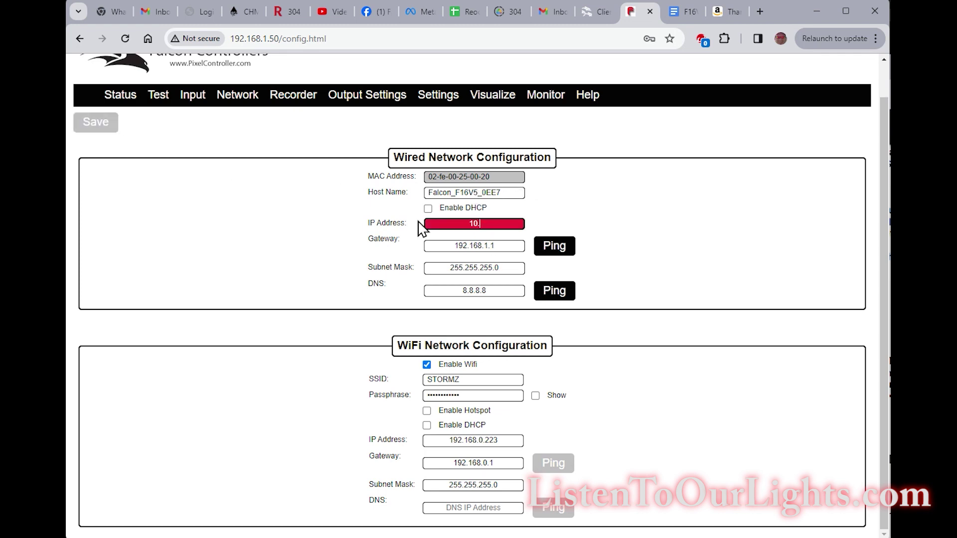
text(0.0.9)
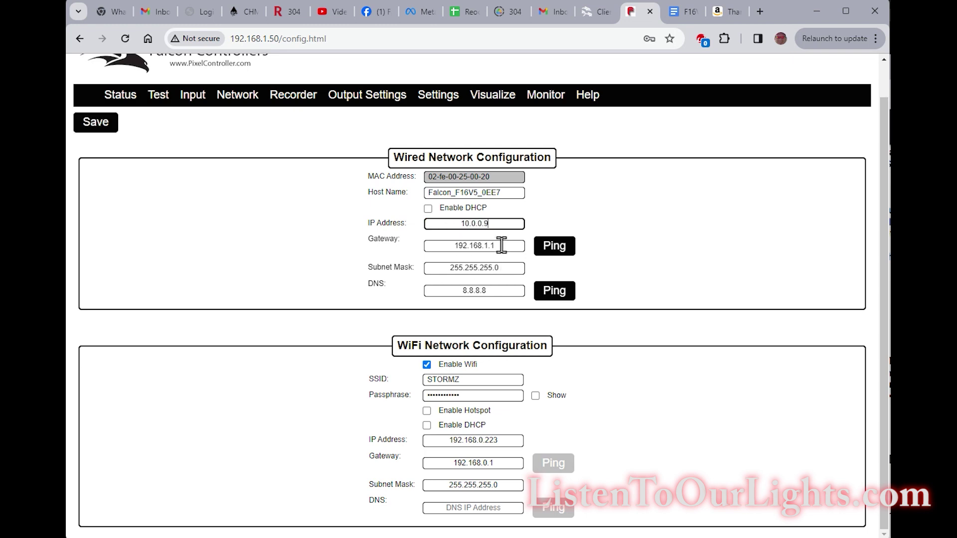
drag(499, 245, 268, 249)
text(10)
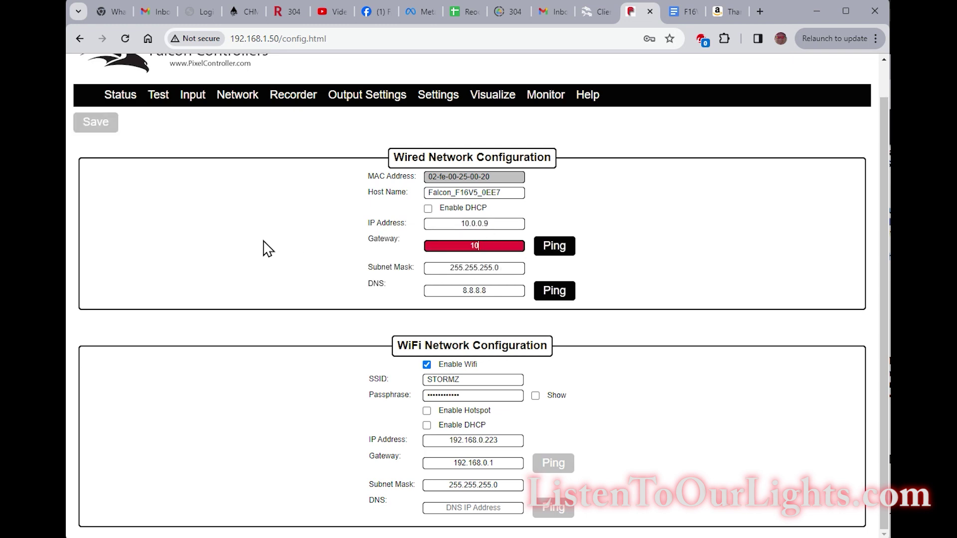
text(.0.0.1)
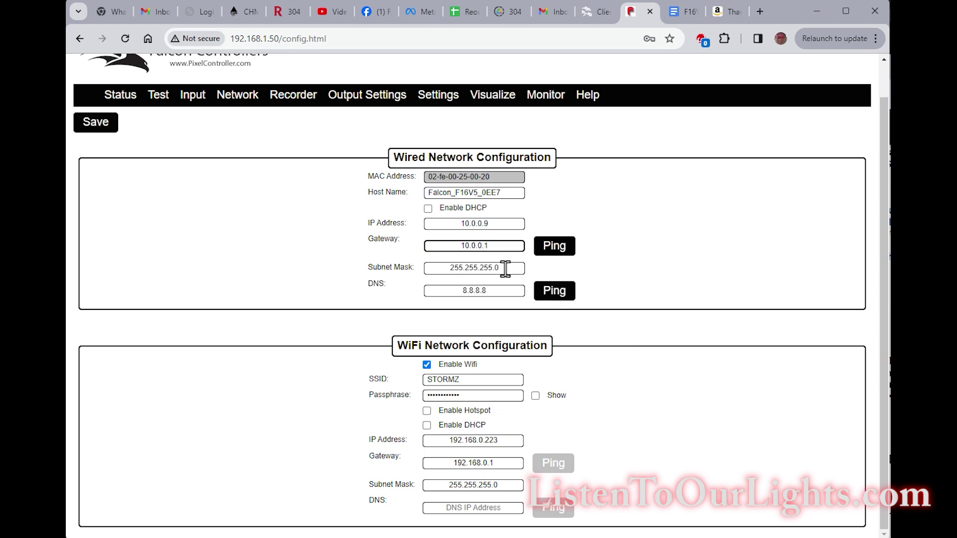
Set the wired subnet mask to 255.0.0.0 and save the network configuration to the controller
drag(503, 268, 297, 276)
text(255.)
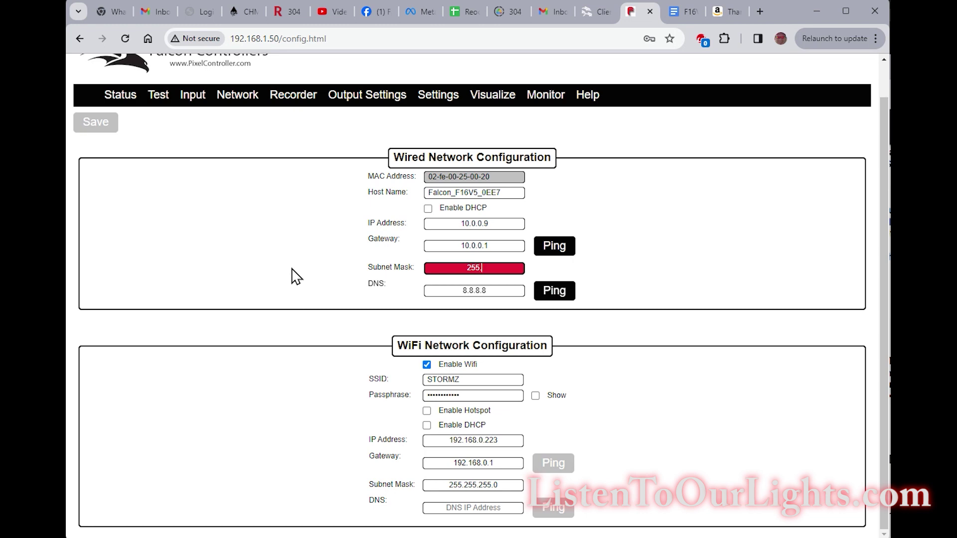
text(0.0.0)
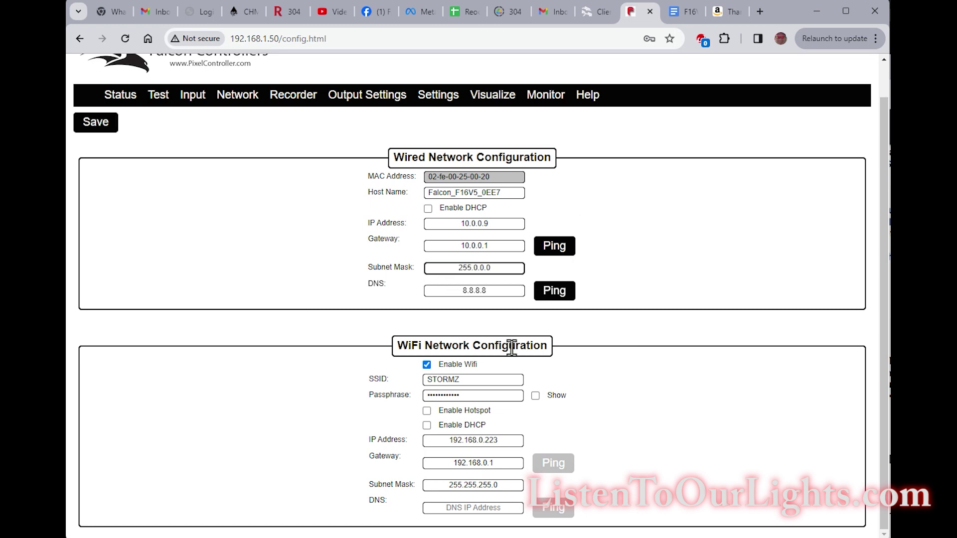
click(91, 128)
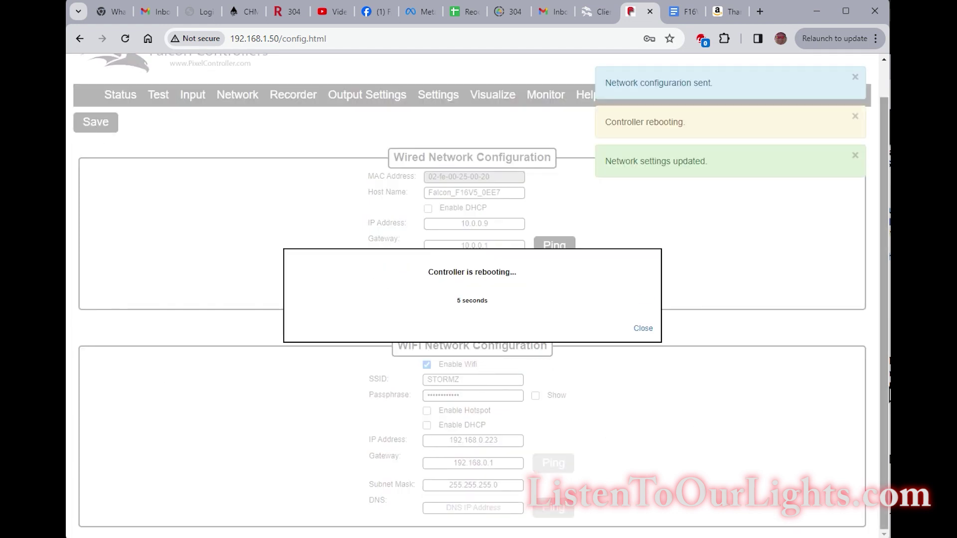
Switch to the Network Connections window and open the Internet Protocol Version 4 properties of the PC's Ethernet adapter
key(alt+Tab)
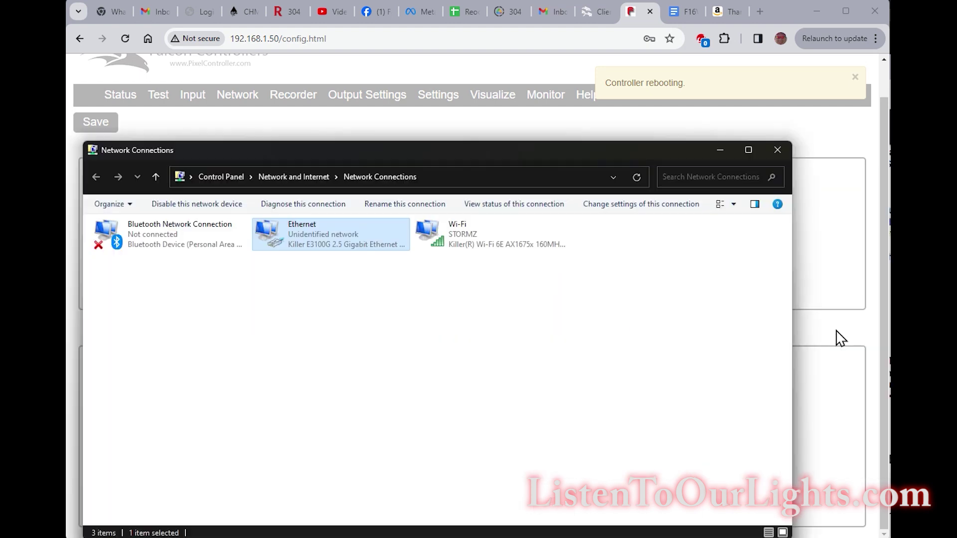
double_click(332, 246)
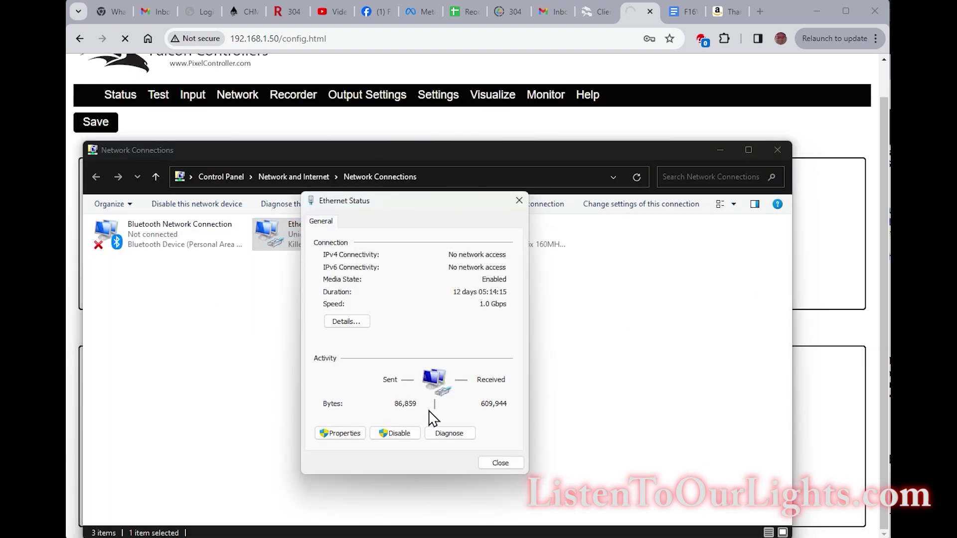
click(343, 434)
click(408, 356)
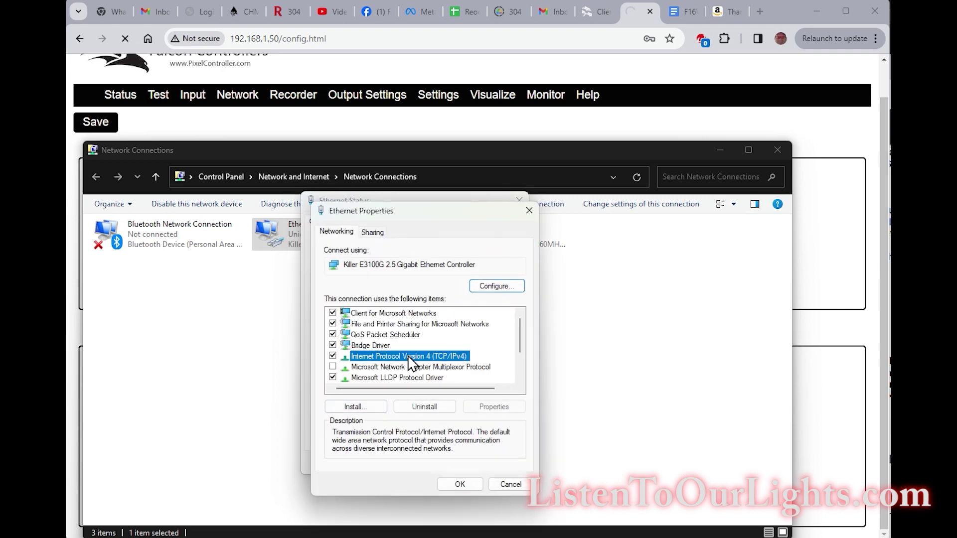
click(471, 407)
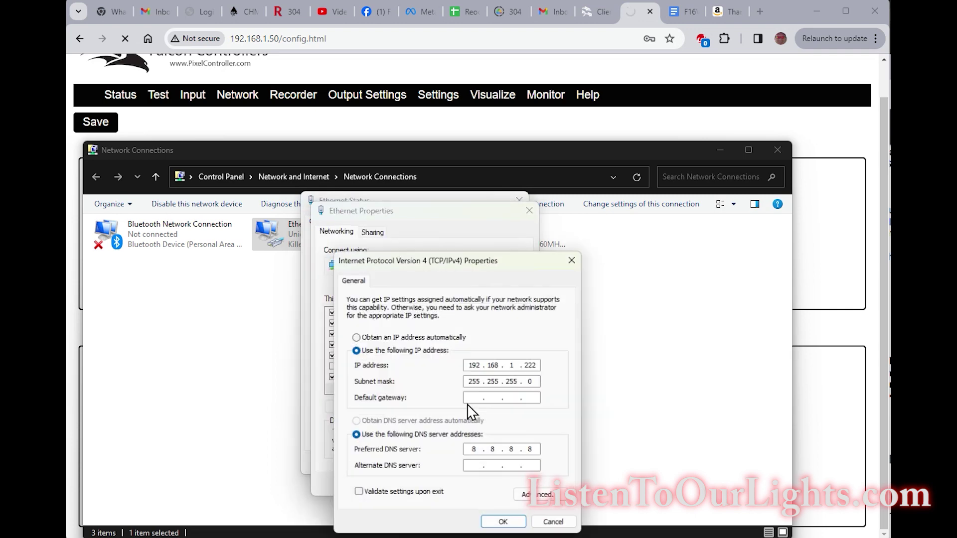
Set the Ethernet adapter's IP address to 10.0.0.222 and subnet mask to 255.0.0.0, and apply the changes, closing its dialogs
double_click(475, 364)
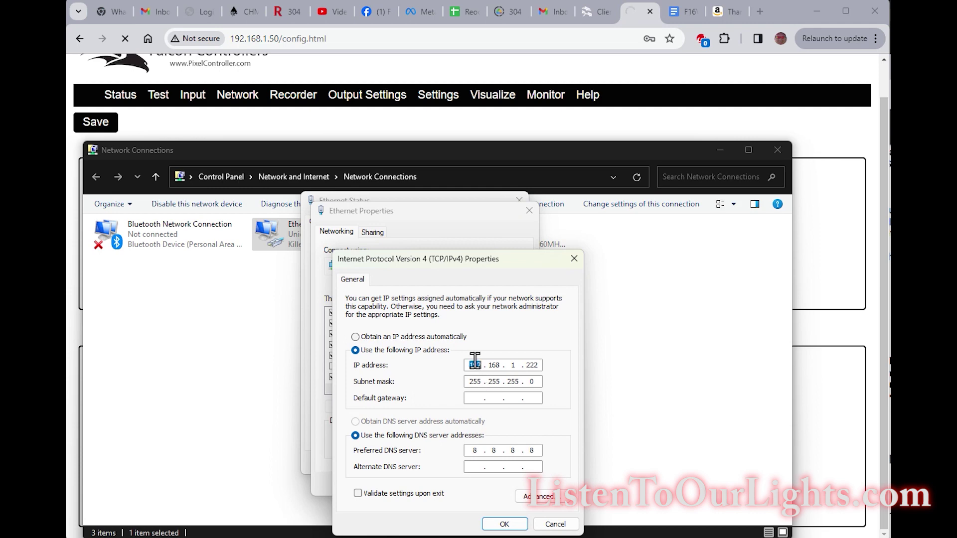
text(1)
double_click(494, 382)
text(0)
key(period)
text(0)
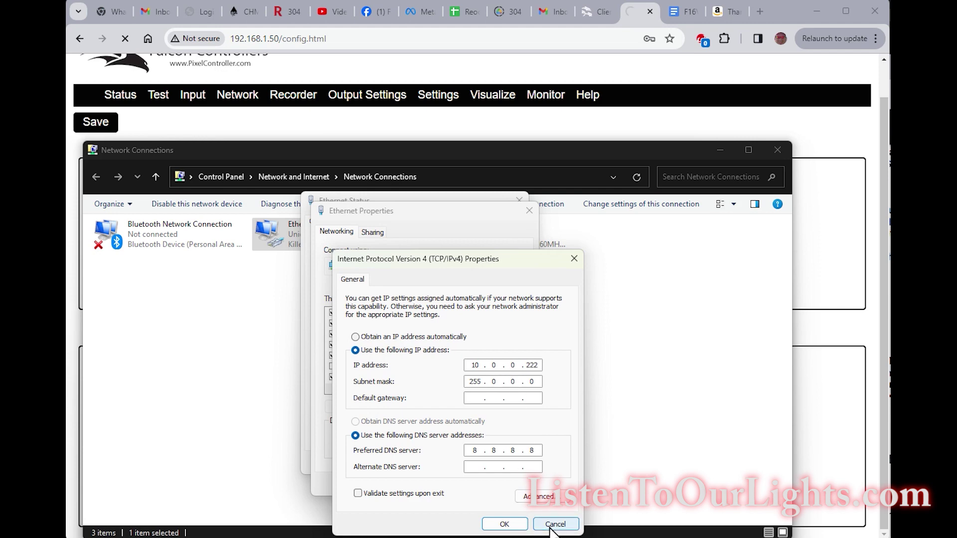
click(504, 525)
click(461, 481)
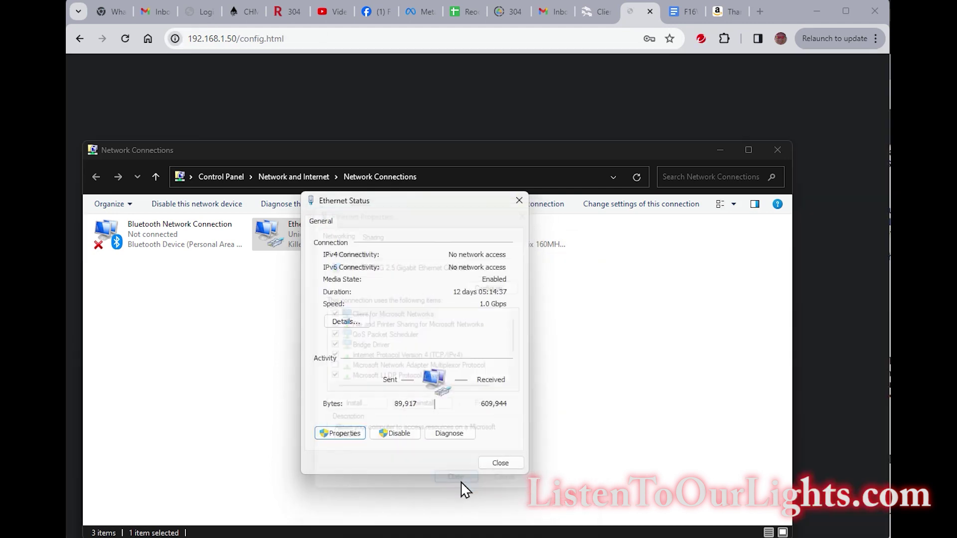
click(498, 460)
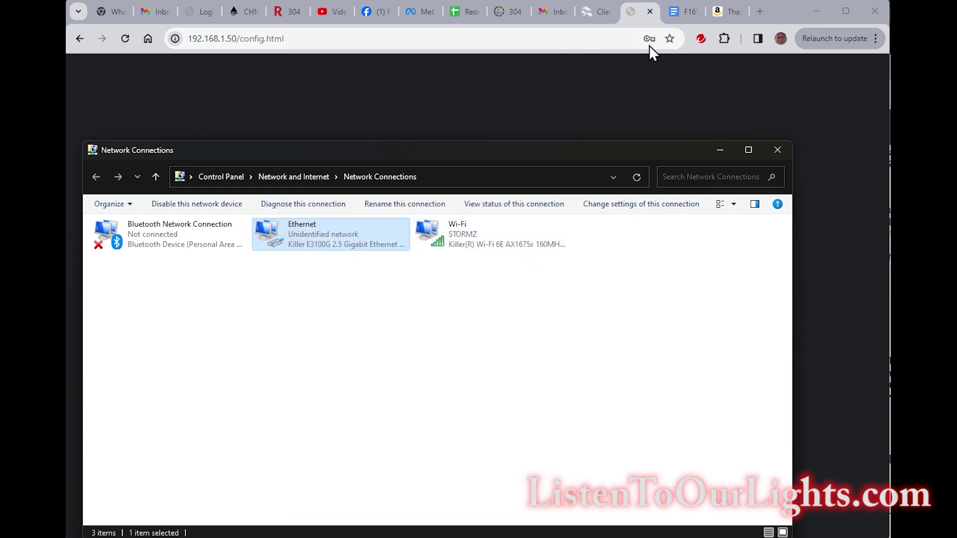
Switch back to the browser, load the controller's page at 10.0.0.9, and dismiss the offer to save the password
key(alt+Tab)
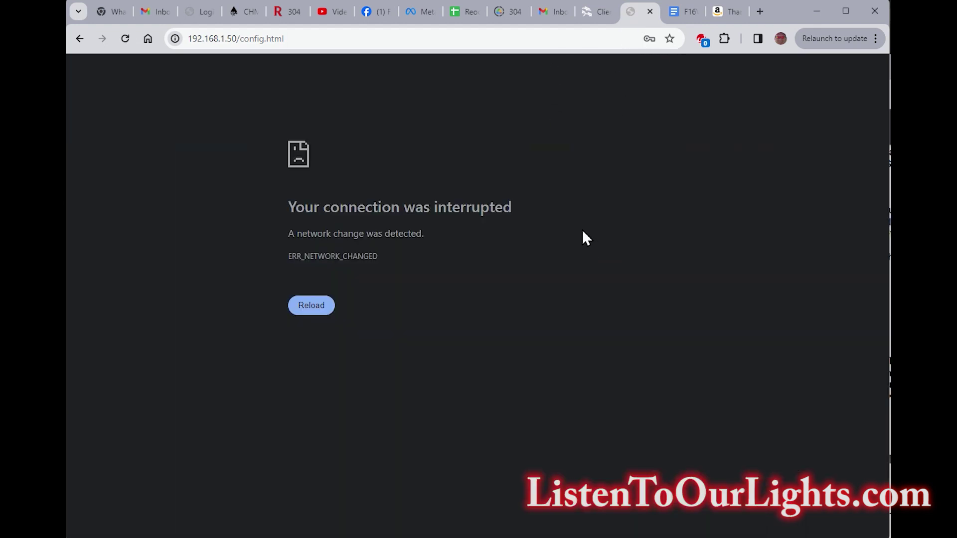
click(330, 36)
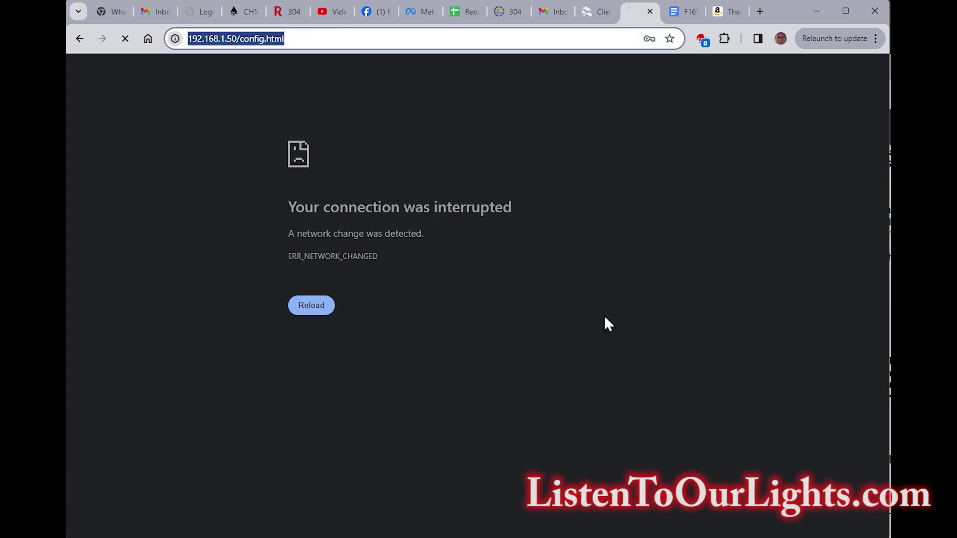
text(10.0.0.)
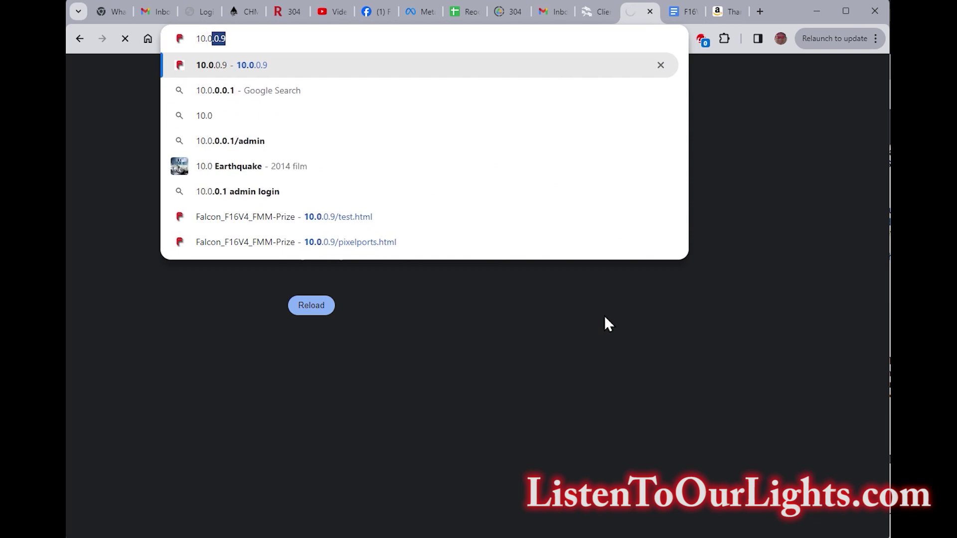
text(9)
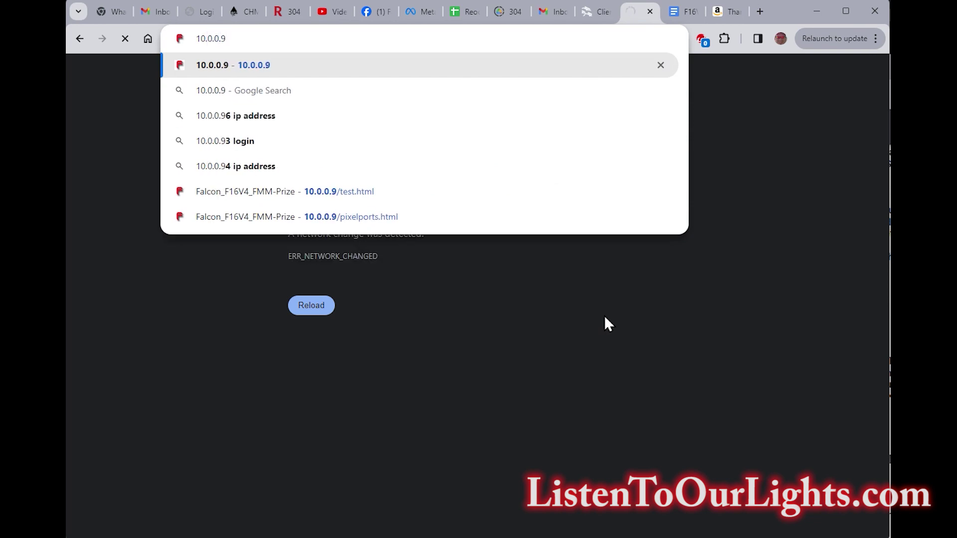
key(Return)
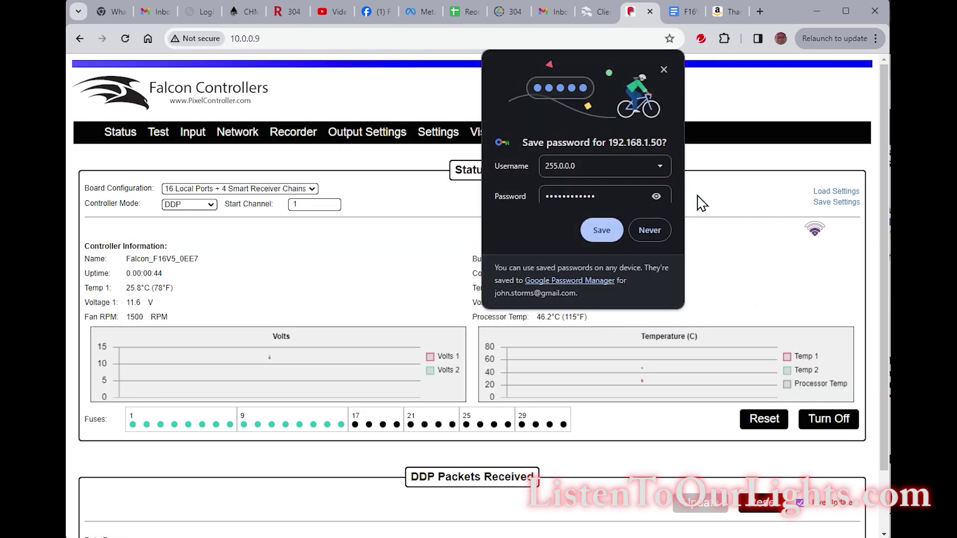
click(663, 70)
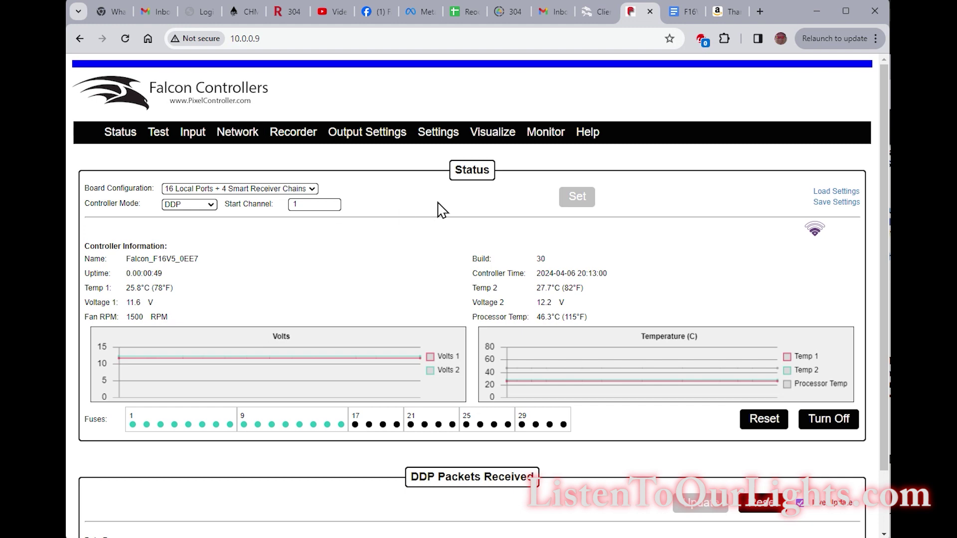
View the controller's Input Pins page and return to its Status page
mouse_move(392, 117)
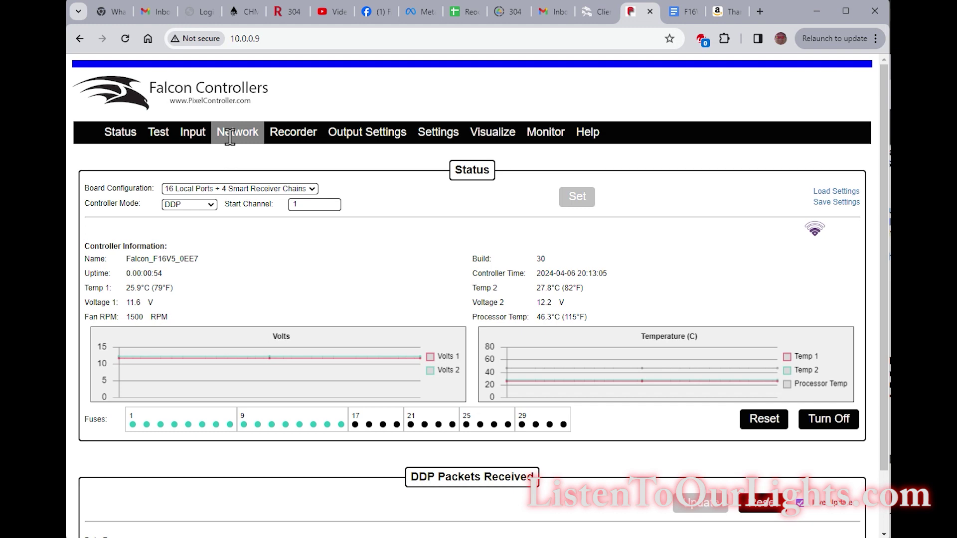
click(198, 133)
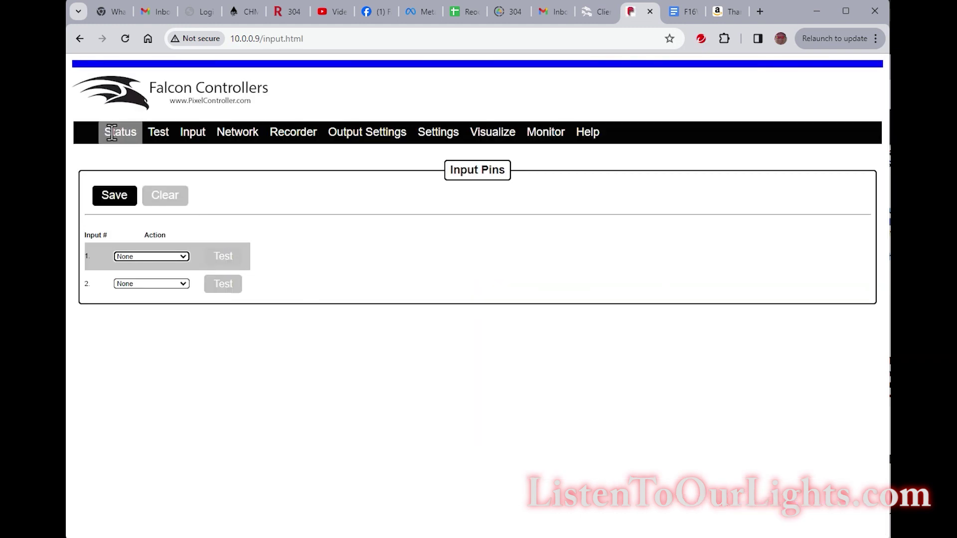
click(111, 133)
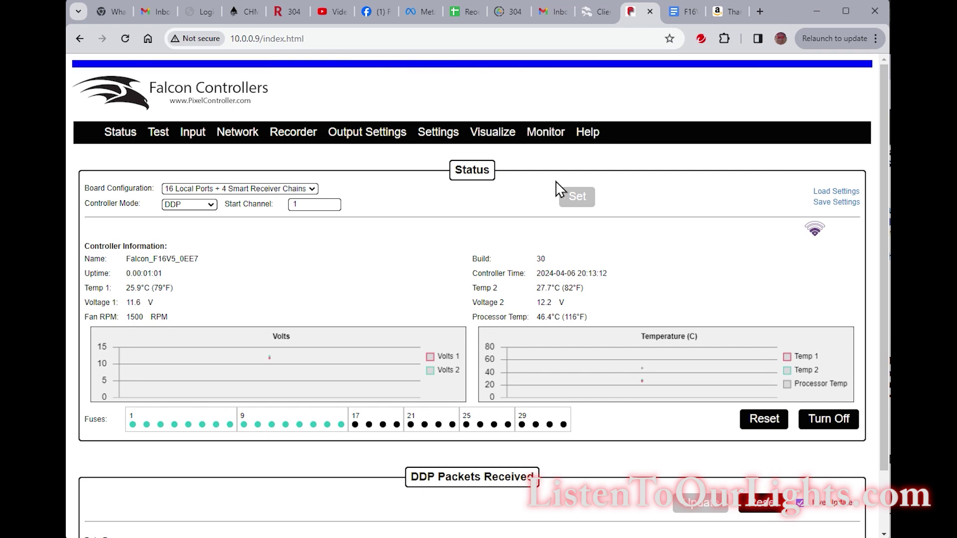